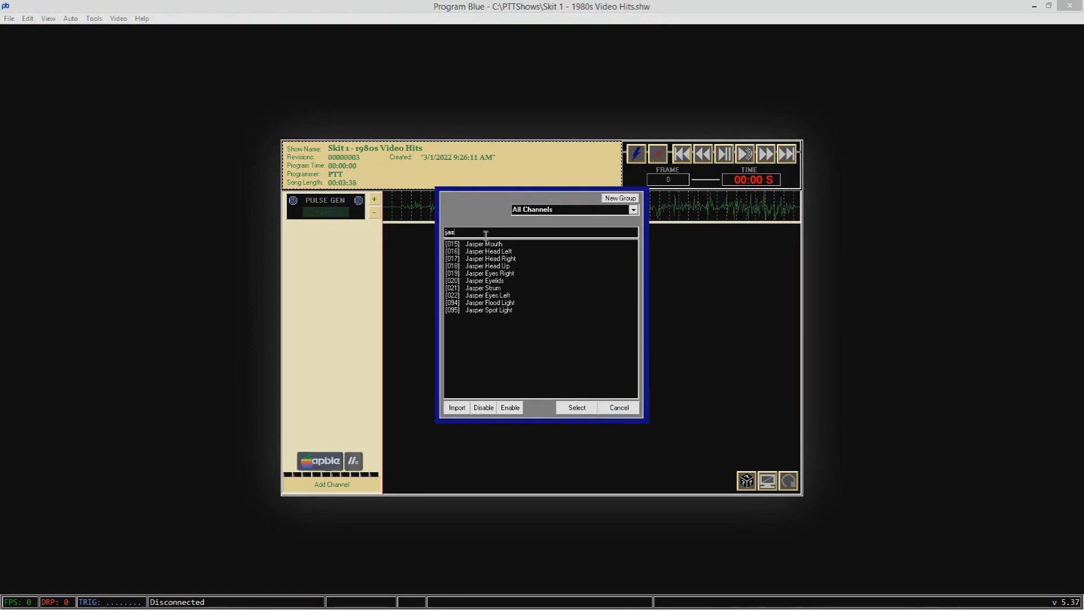
# - Add the Jasper Mouth channel to the show with the letter a as its trigger
pyautogui.click(481, 244)
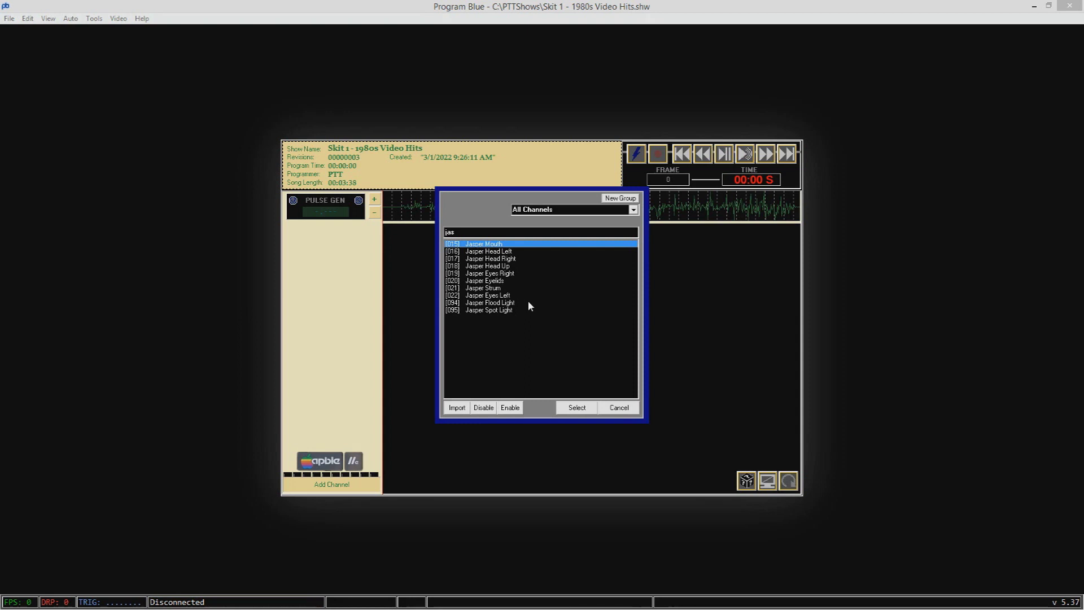
pyautogui.click(577, 406)
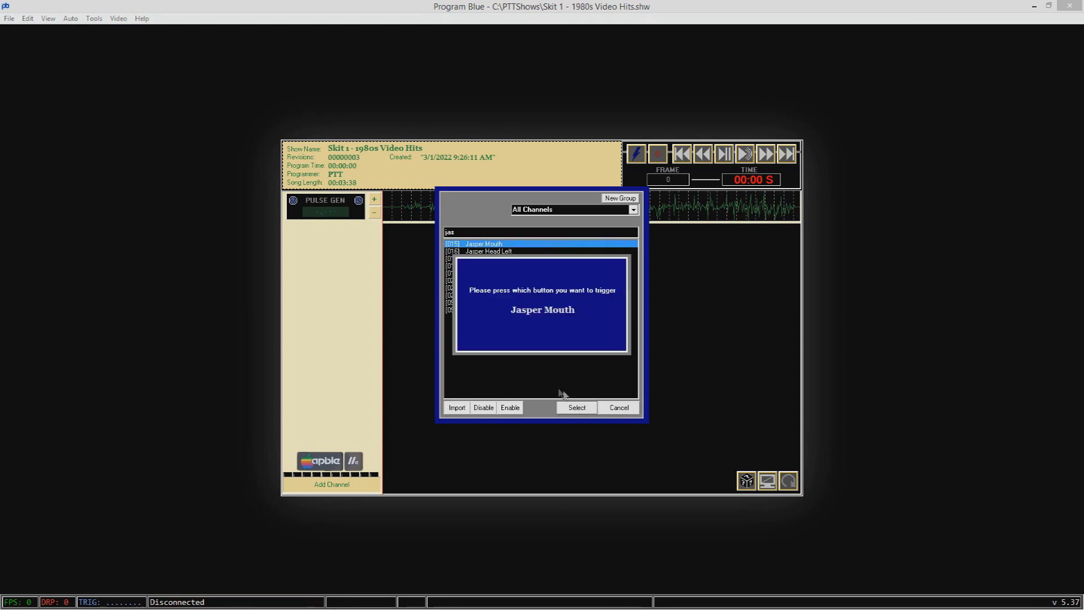
pyautogui.press('a')
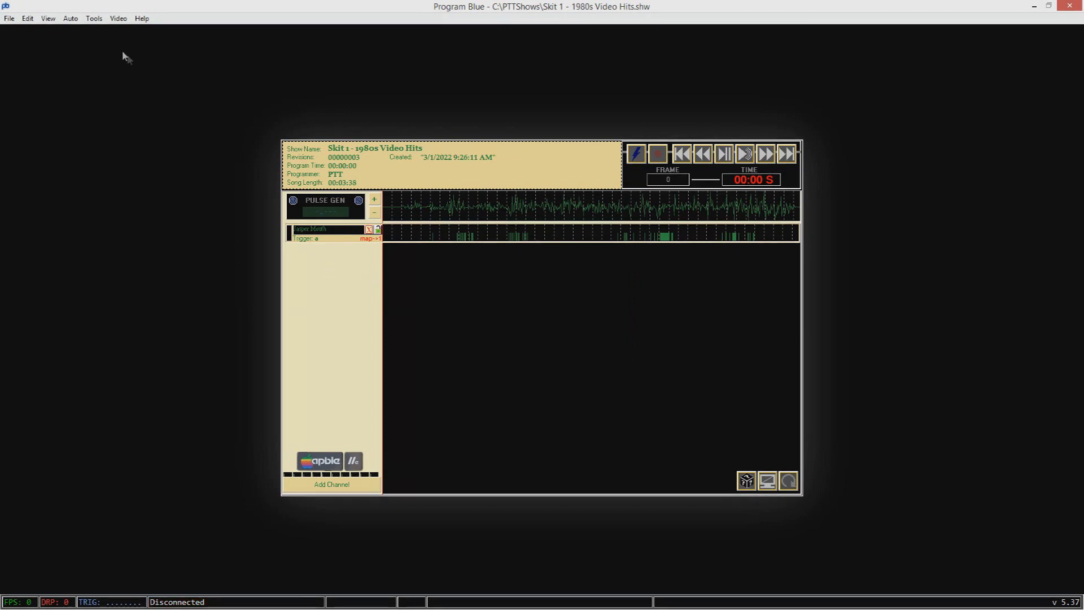
# - Open the channel mapping table and examine the default assignments of outputs 1 to 8
pyautogui.click(95, 19)
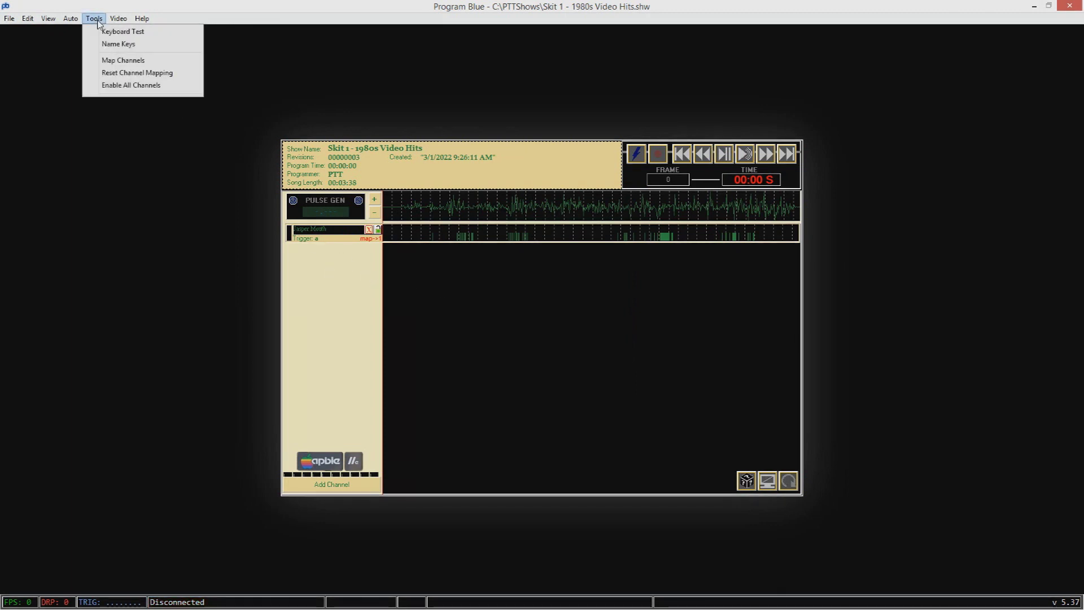
pyautogui.click(124, 60)
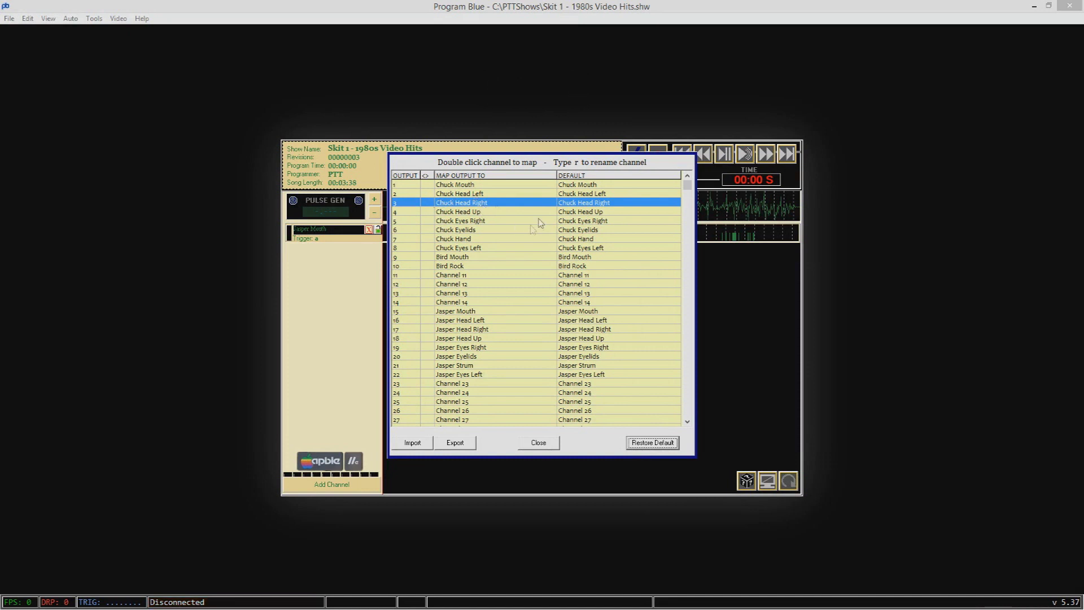
pyautogui.click(409, 188)
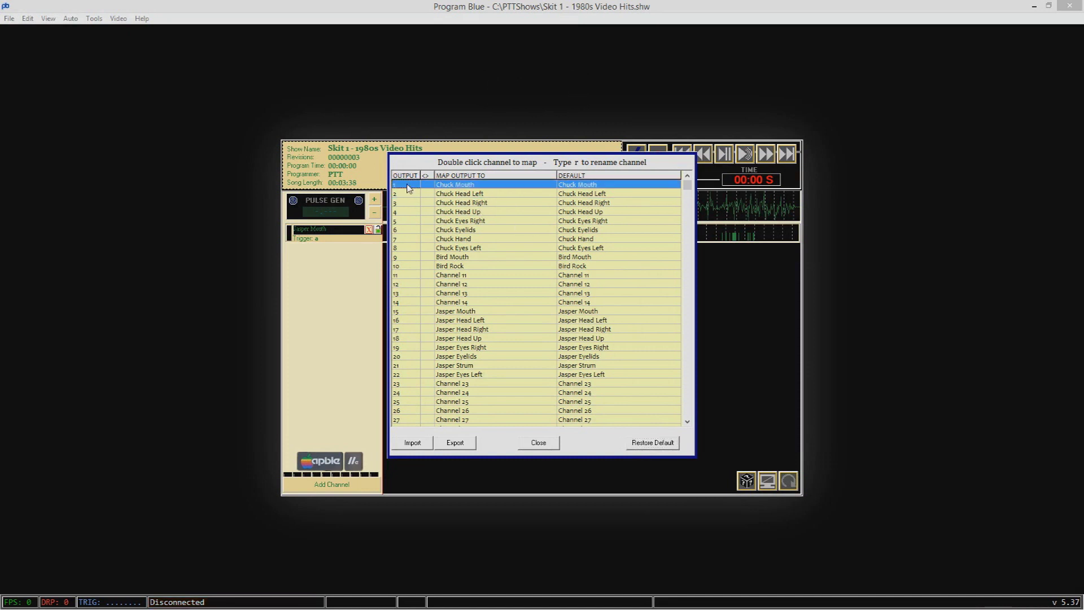
pyautogui.click(402, 248)
pyautogui.click(401, 184)
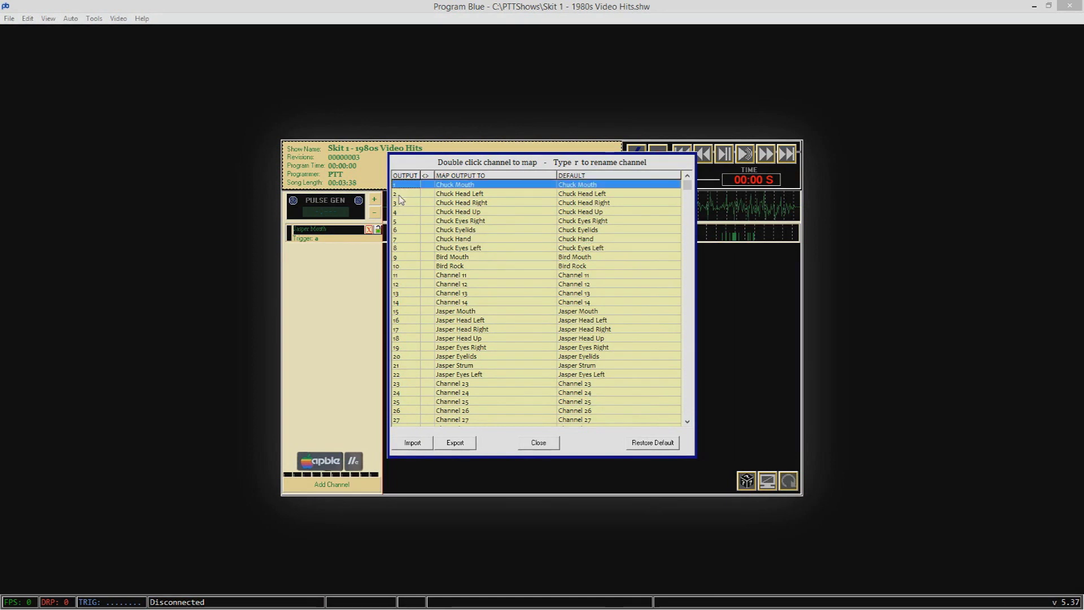
pyautogui.click(402, 247)
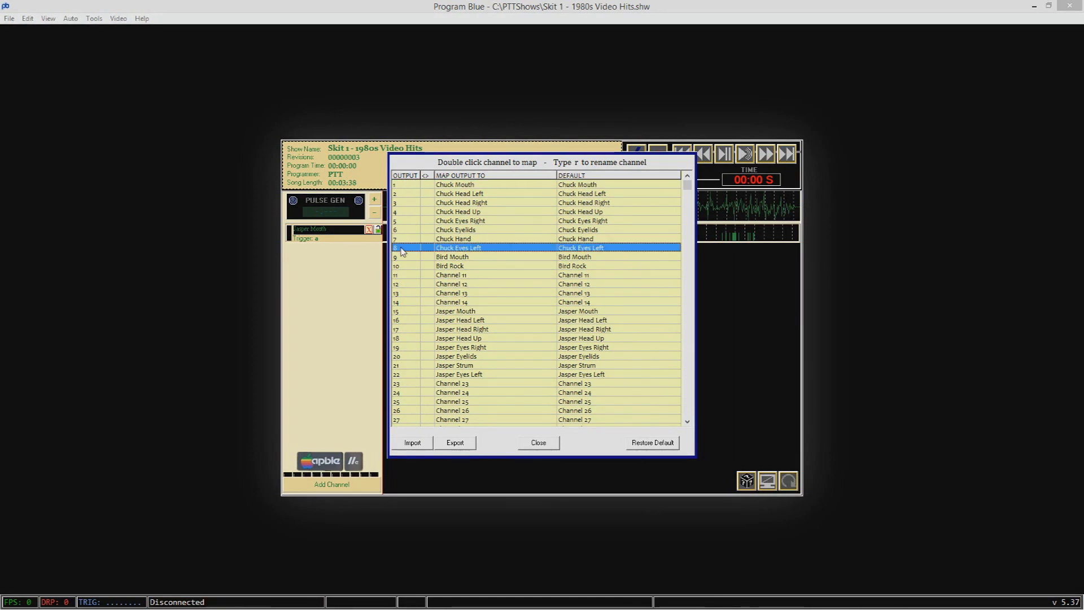
pyautogui.click(409, 185)
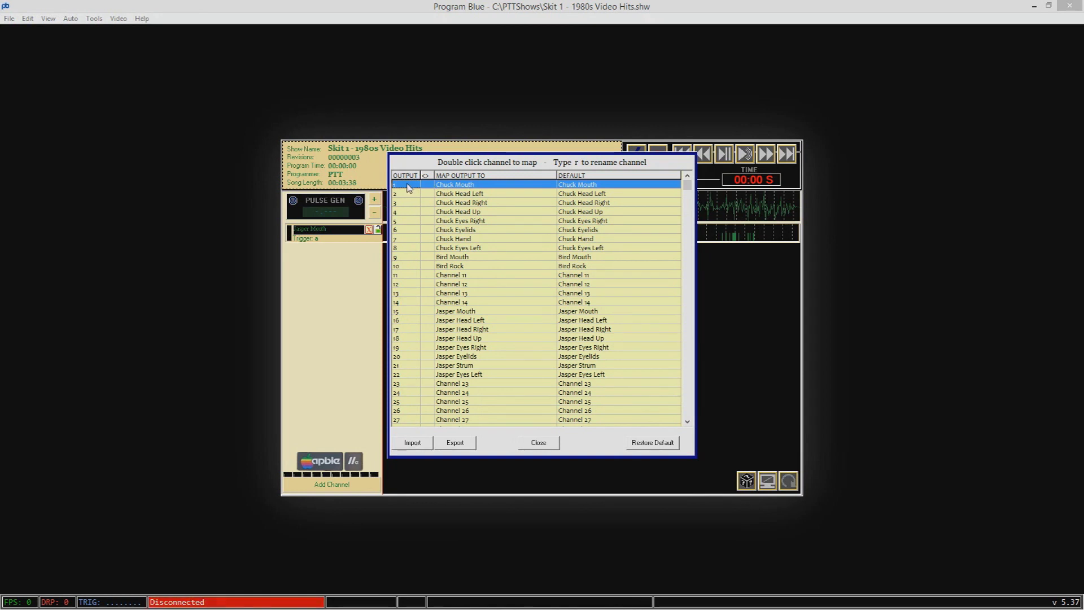
# - Map outputs 1 to 4 to Jasper Mouth, Jasper Head Left, Jasper Head Right and Jasper Head Up, respectively
pyautogui.doubleClick(484, 189)
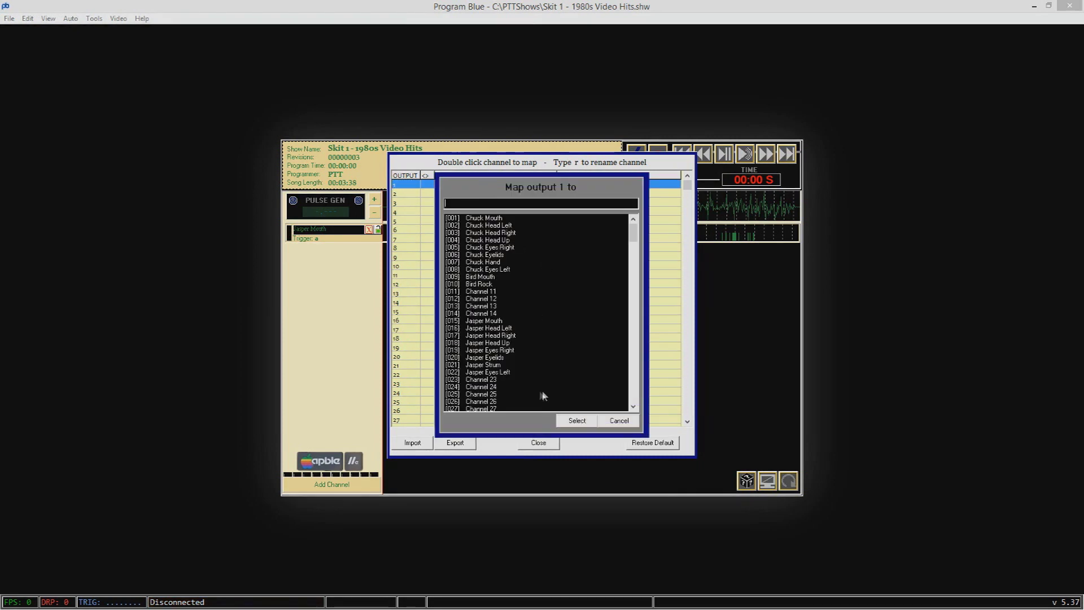
pyautogui.click(479, 320)
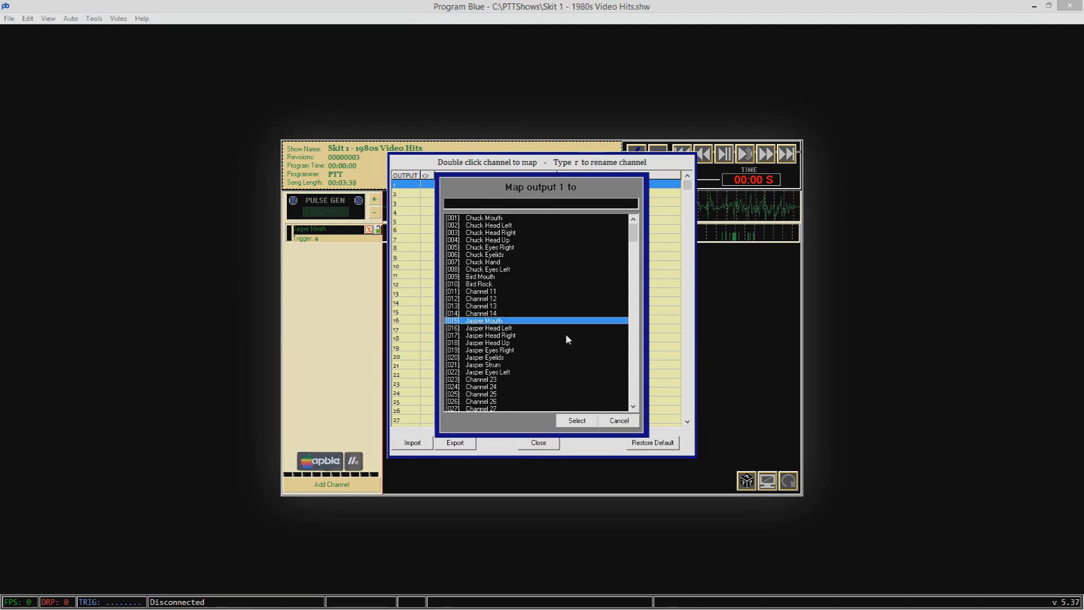
pyautogui.click(576, 421)
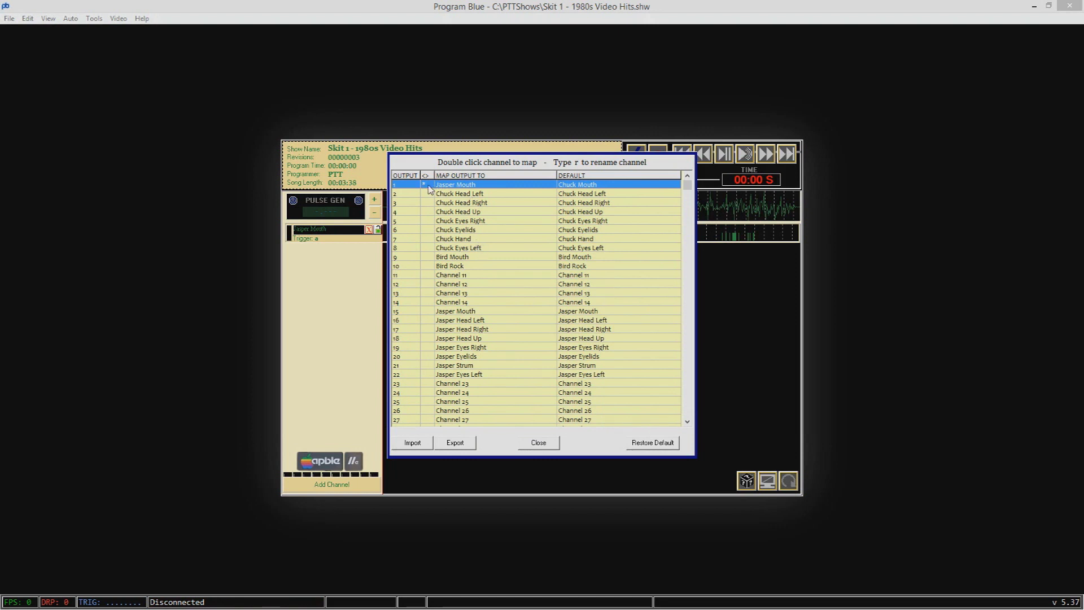
pyautogui.doubleClick(484, 195)
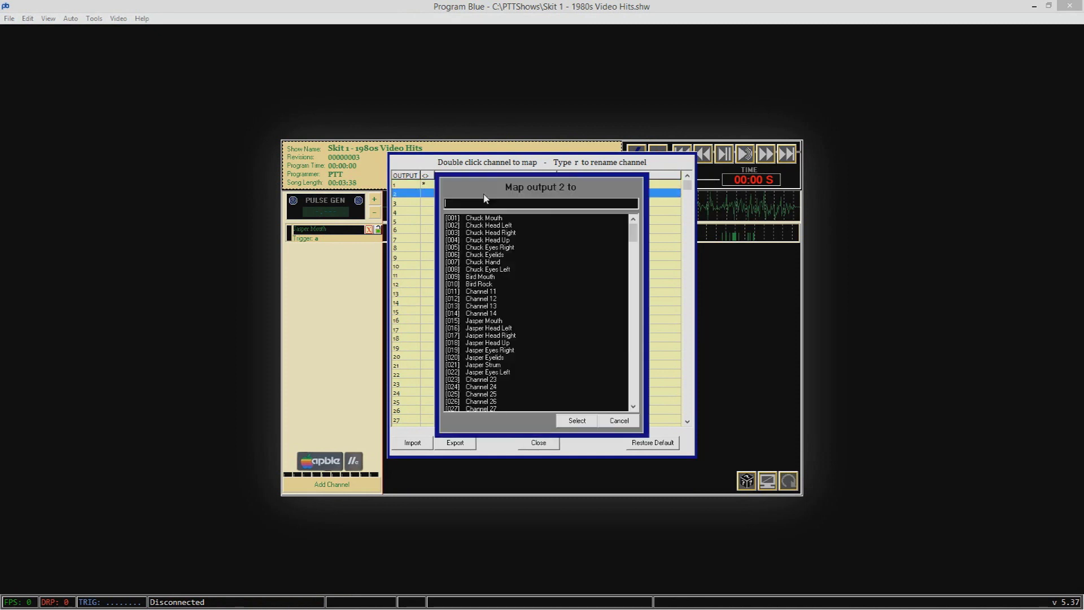
pyautogui.doubleClick(482, 328)
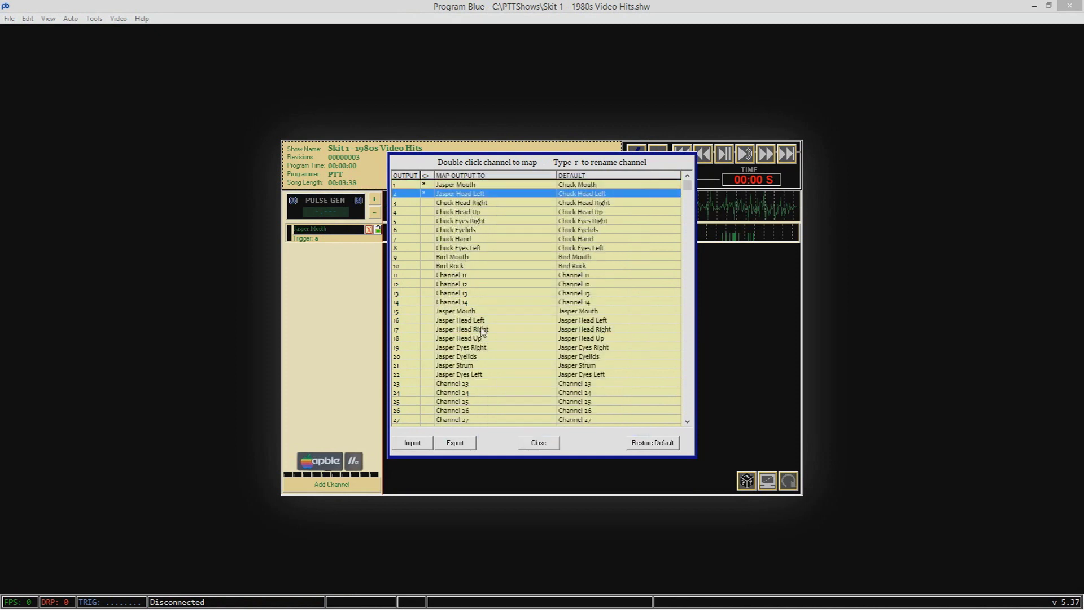
pyautogui.doubleClick(468, 203)
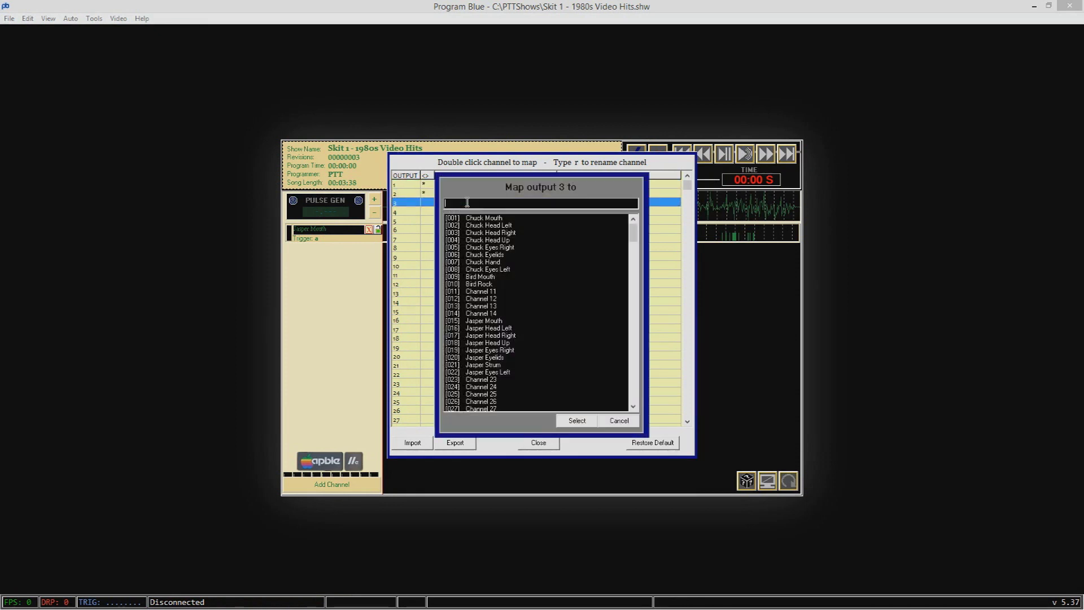
pyautogui.doubleClick(490, 336)
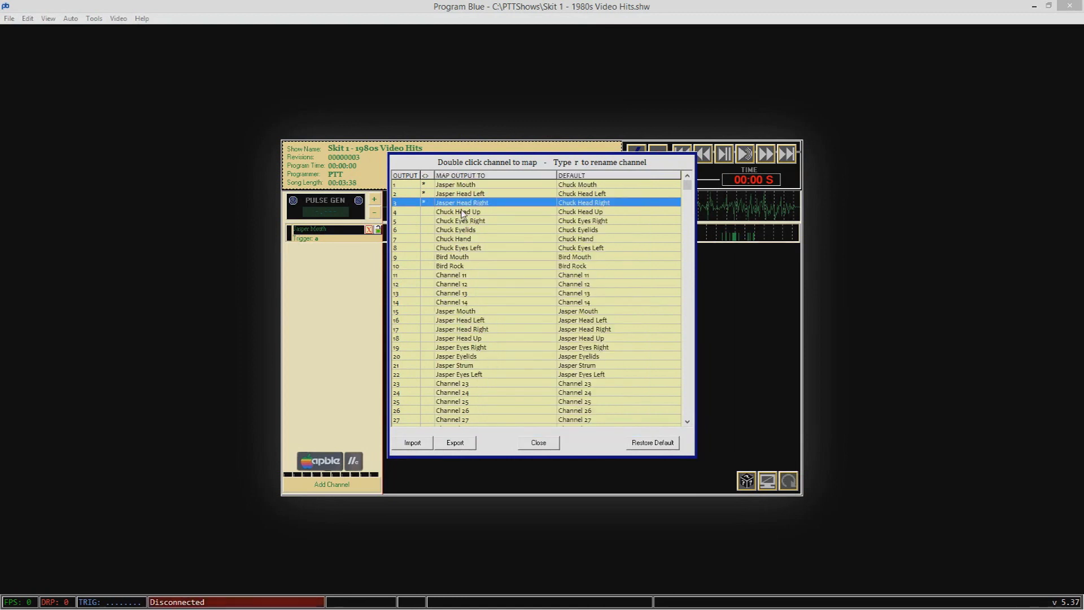
pyautogui.doubleClick(464, 212)
pyautogui.doubleClick(483, 342)
# - Map outputs 5 to 8 to Jasper Eyes Right, Jasper Eyelids, Jasper Strum and Jasper Eyes Left, respectively
pyautogui.doubleClick(458, 220)
pyautogui.doubleClick(484, 336)
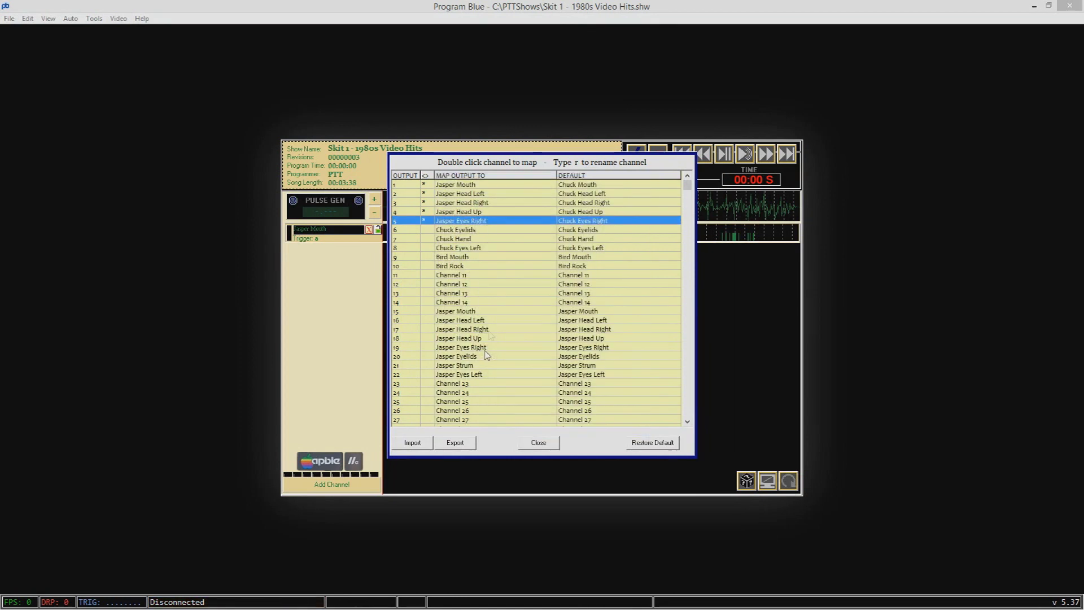
pyautogui.doubleClick(463, 229)
pyautogui.doubleClick(485, 357)
pyautogui.doubleClick(460, 238)
pyautogui.doubleClick(482, 364)
pyautogui.doubleClick(460, 247)
pyautogui.doubleClick(488, 372)
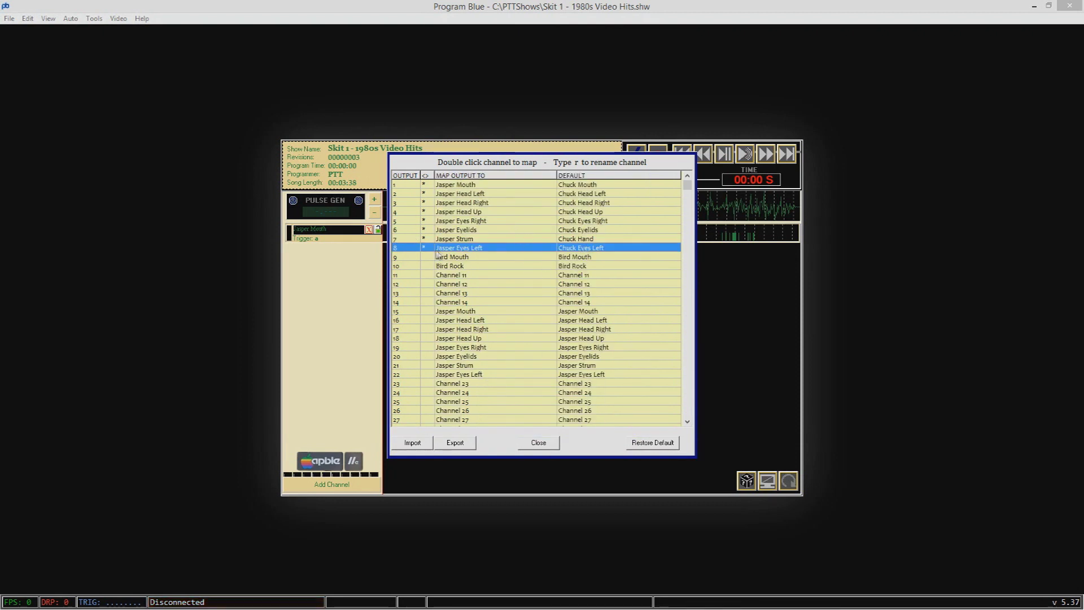
pyautogui.click(405, 185)
pyautogui.click(408, 248)
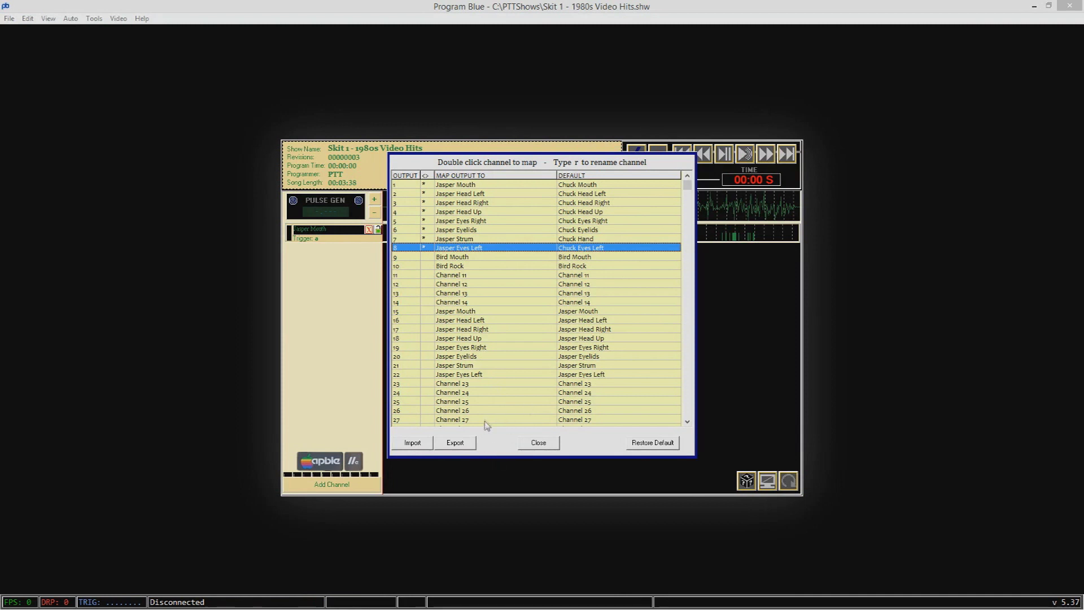
# - Export the channel map as "Skit 1 - 1980s Video Hits.map" in the Templates folder and close the mapping table
pyautogui.click(460, 444)
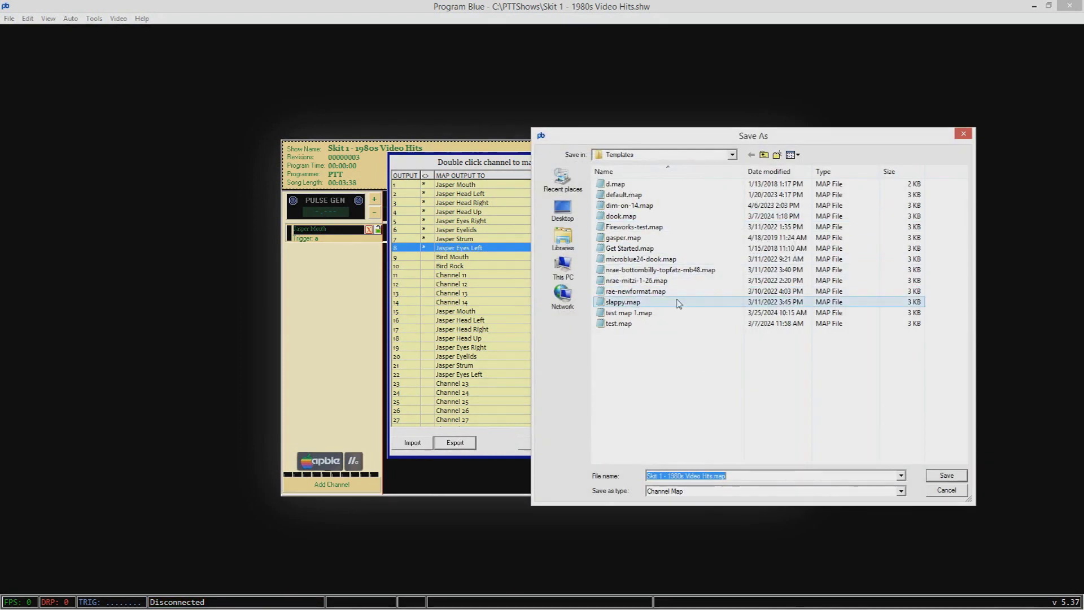
pyautogui.click(733, 475)
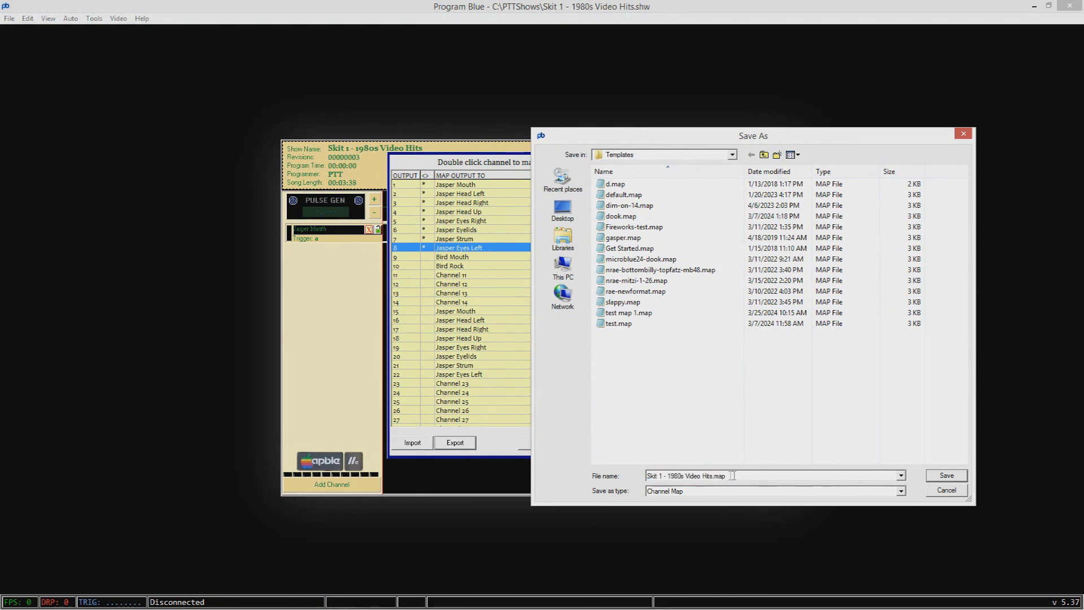
pyautogui.click(945, 475)
pyautogui.click(542, 321)
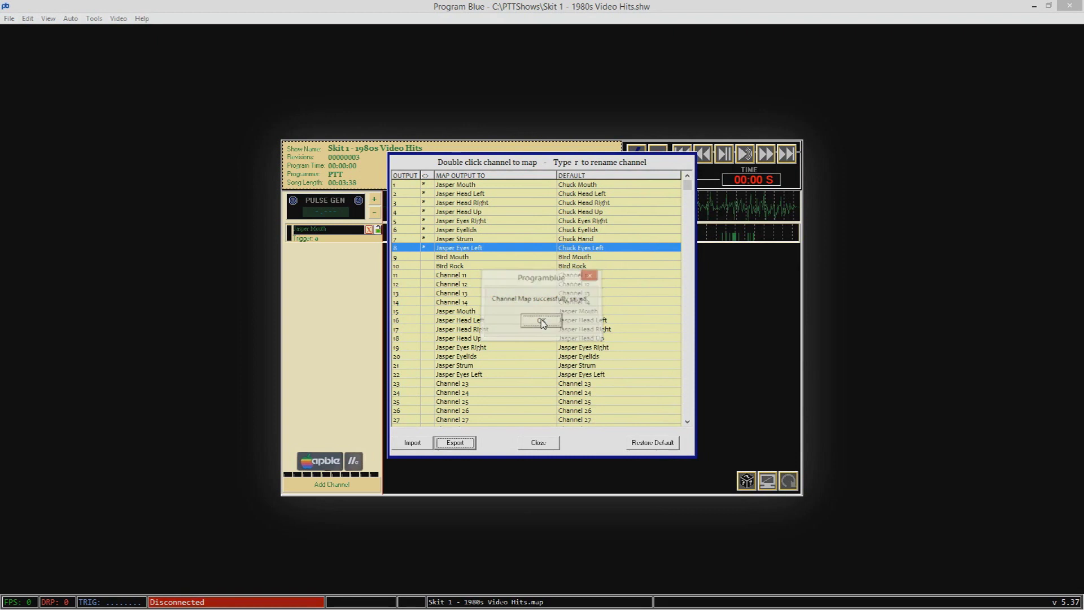
pyautogui.click(539, 443)
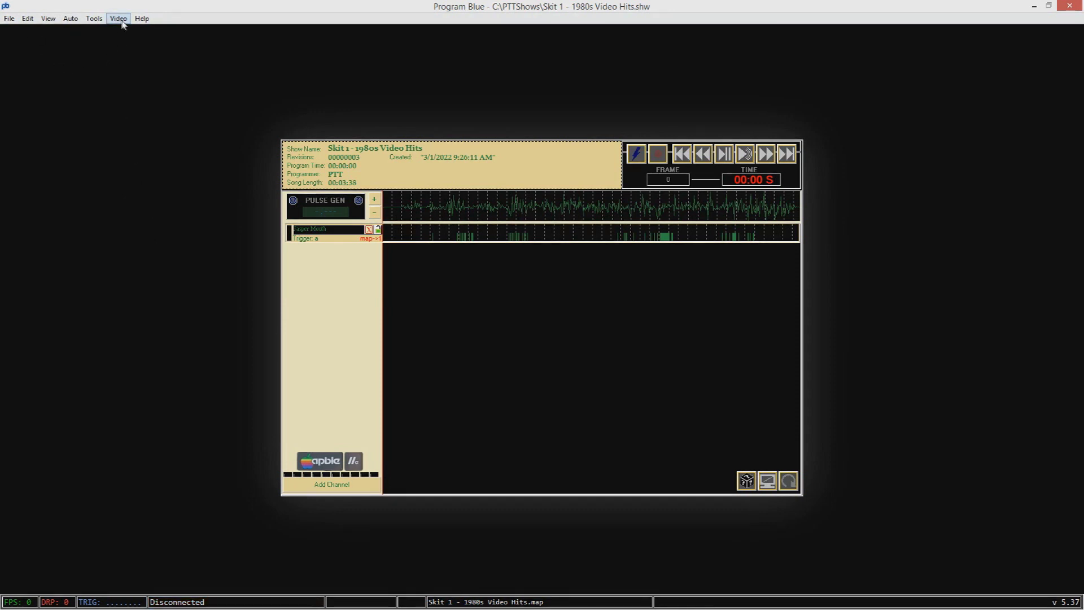
pyautogui.click(9, 20)
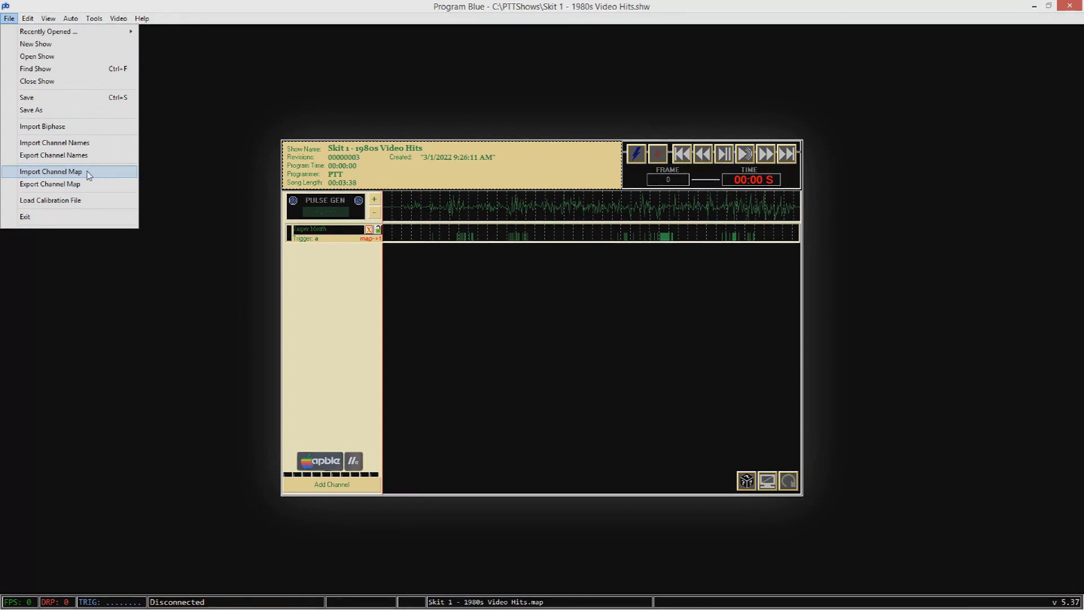
pyautogui.click(88, 172)
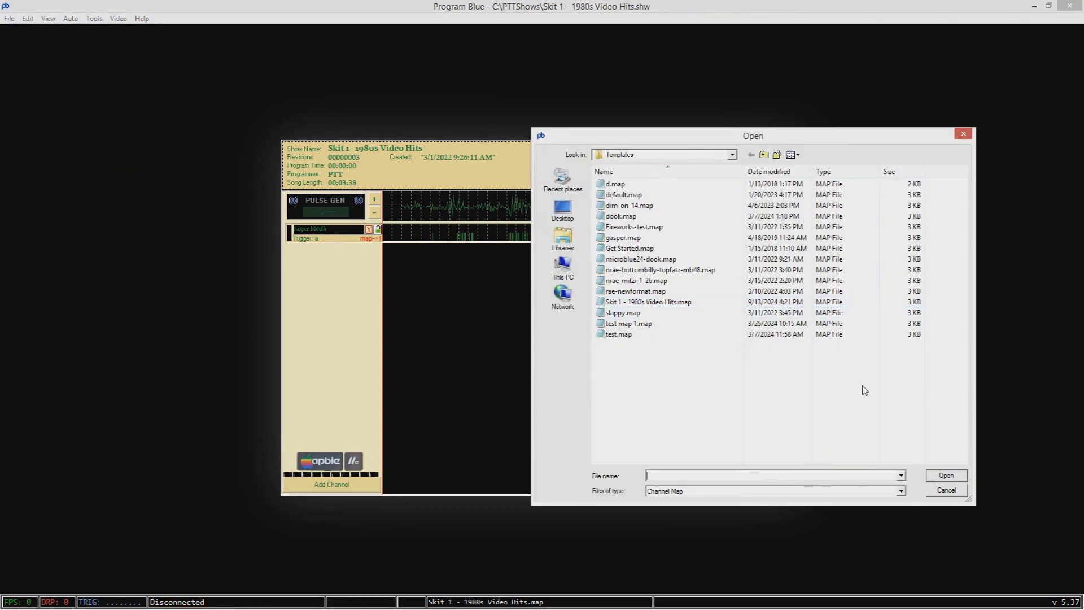
pyautogui.click(700, 302)
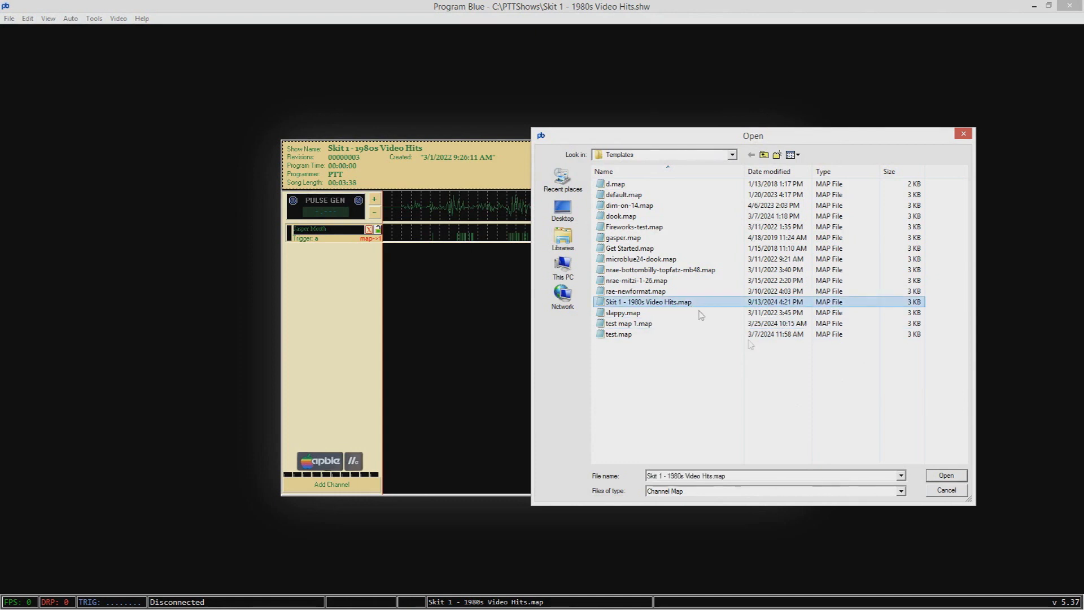
pyautogui.click(942, 491)
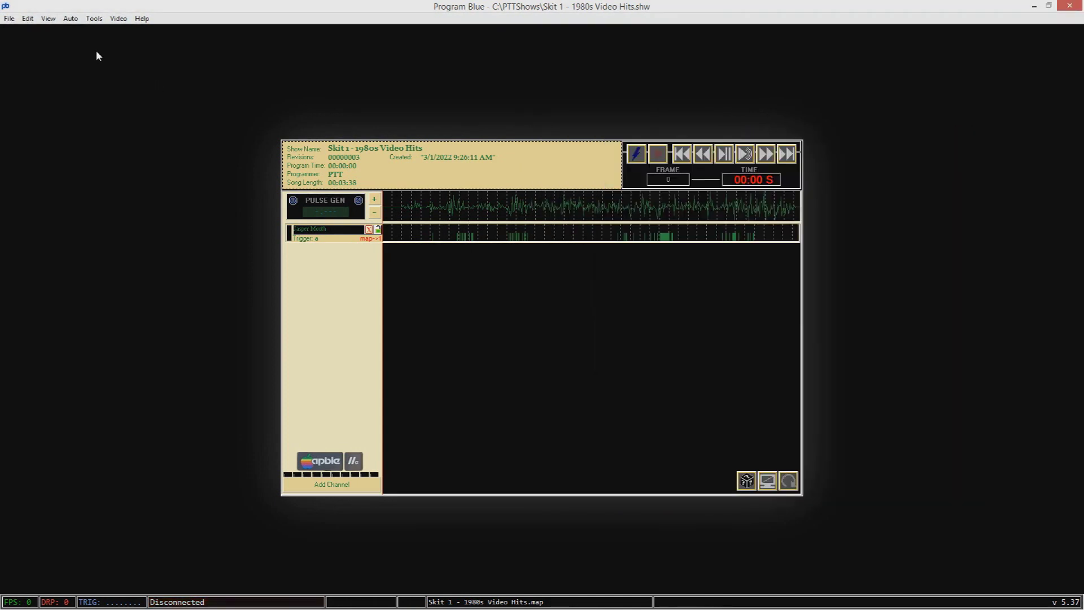
# - Reset all channels to the default mapping and close the show
pyautogui.click(94, 19)
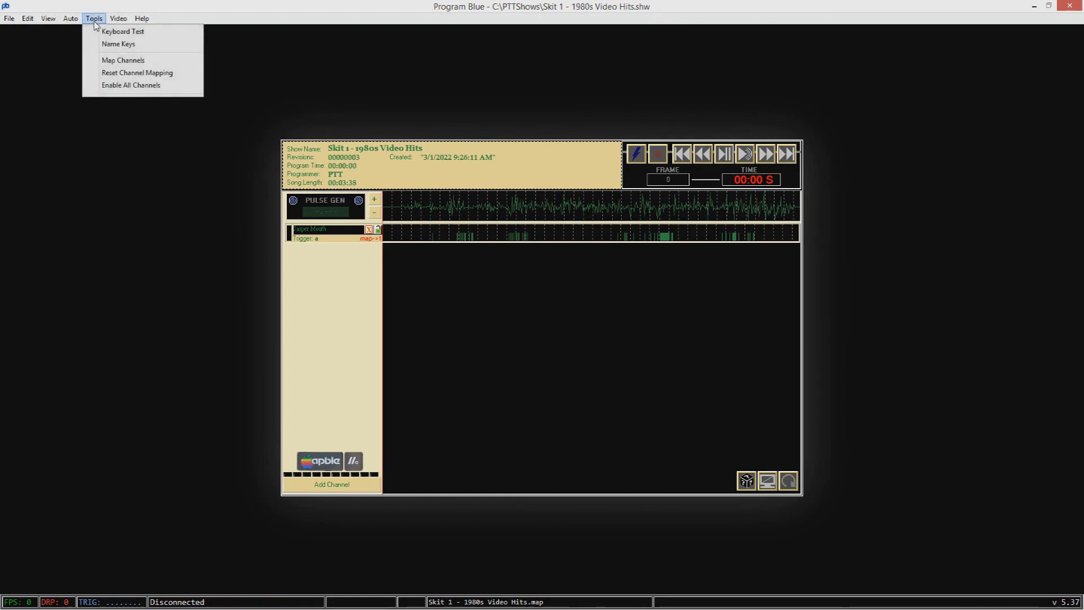
pyautogui.click(127, 78)
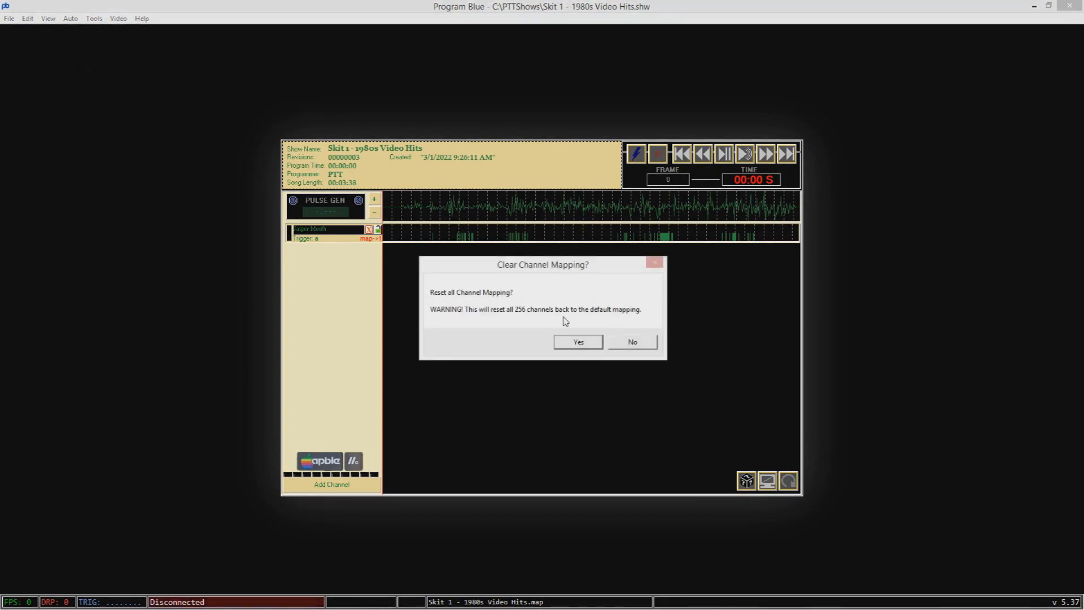
pyautogui.click(578, 342)
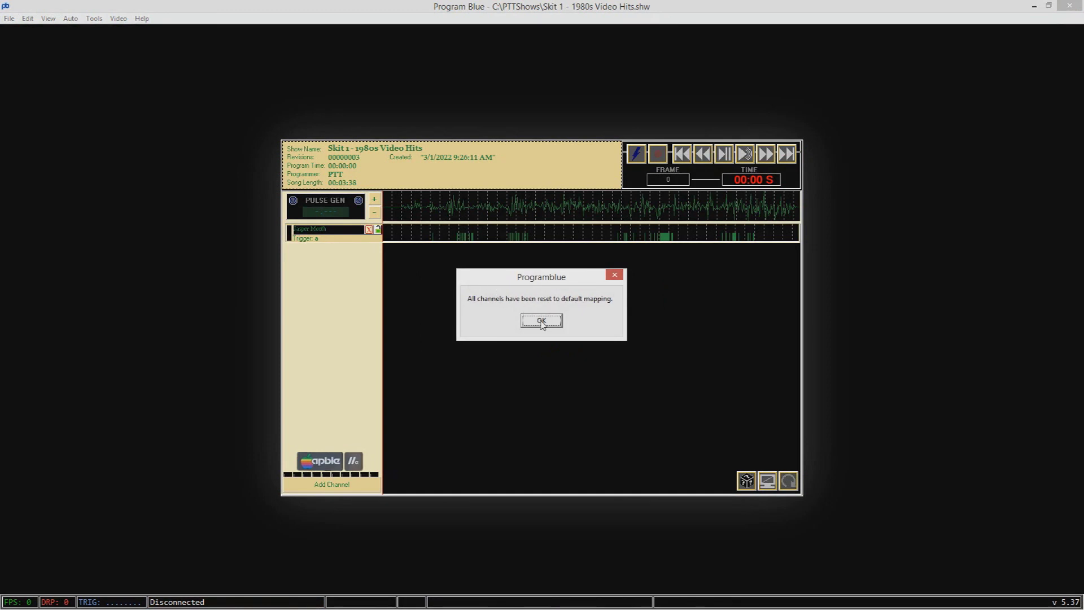
pyautogui.click(541, 321)
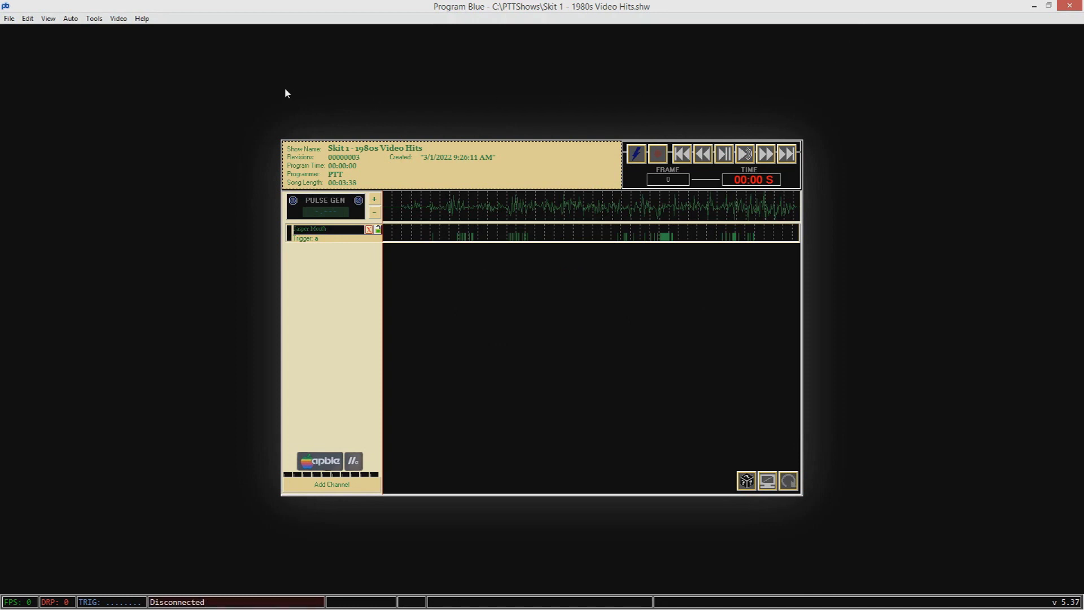
pyautogui.click(9, 19)
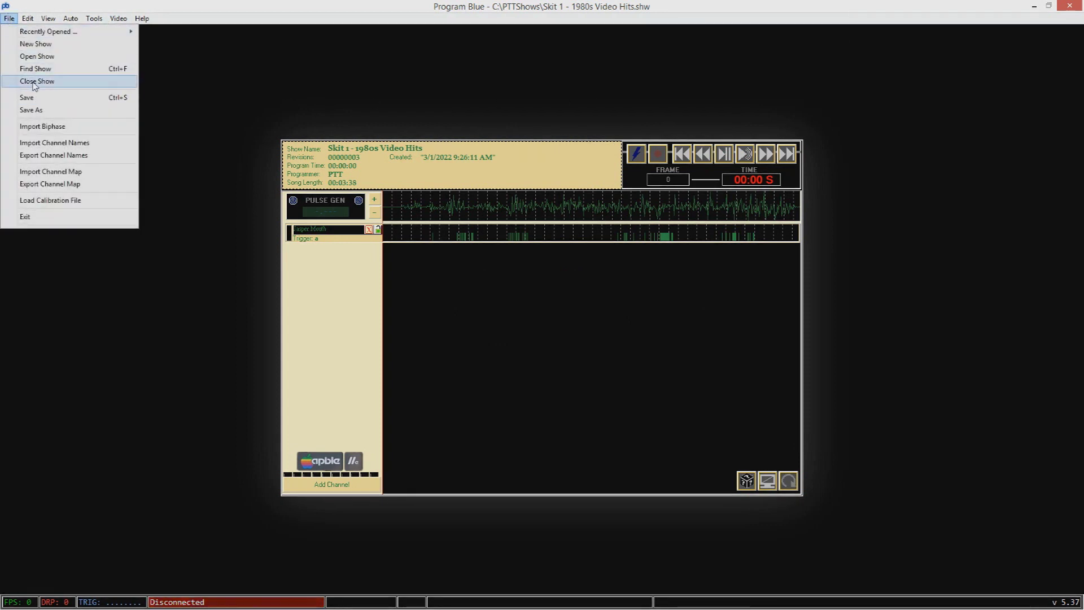
pyautogui.click(35, 81)
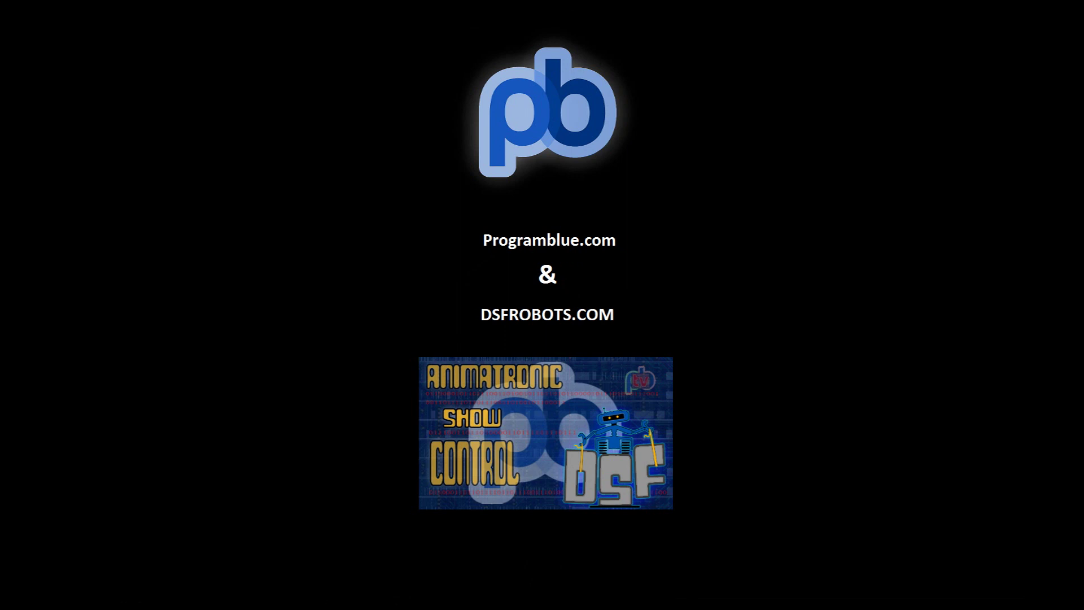